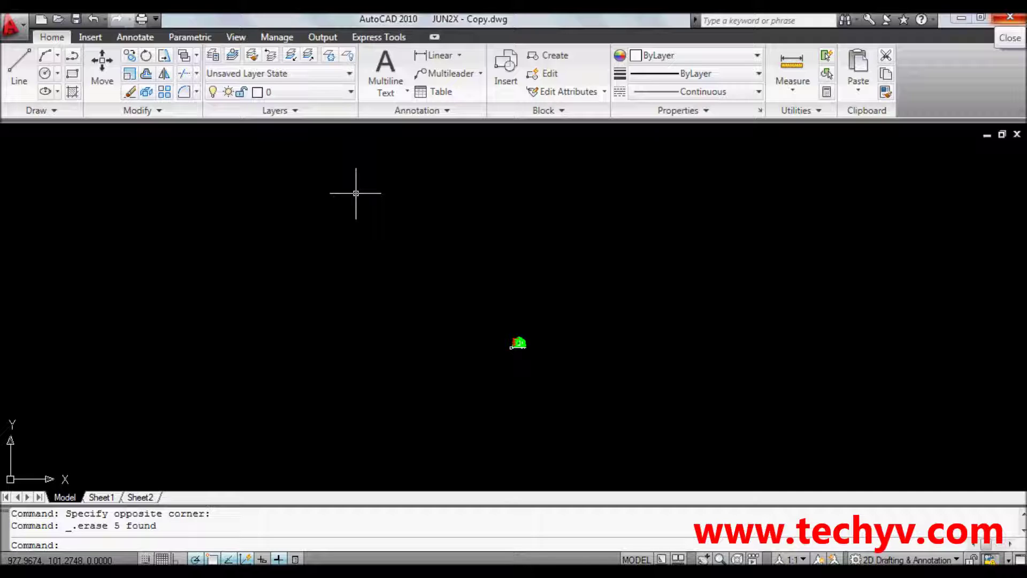
# Zoom in and pan to centre the SECTION THRU A-A' house drawing in view
pyautogui.scroll(4, 465, 339)
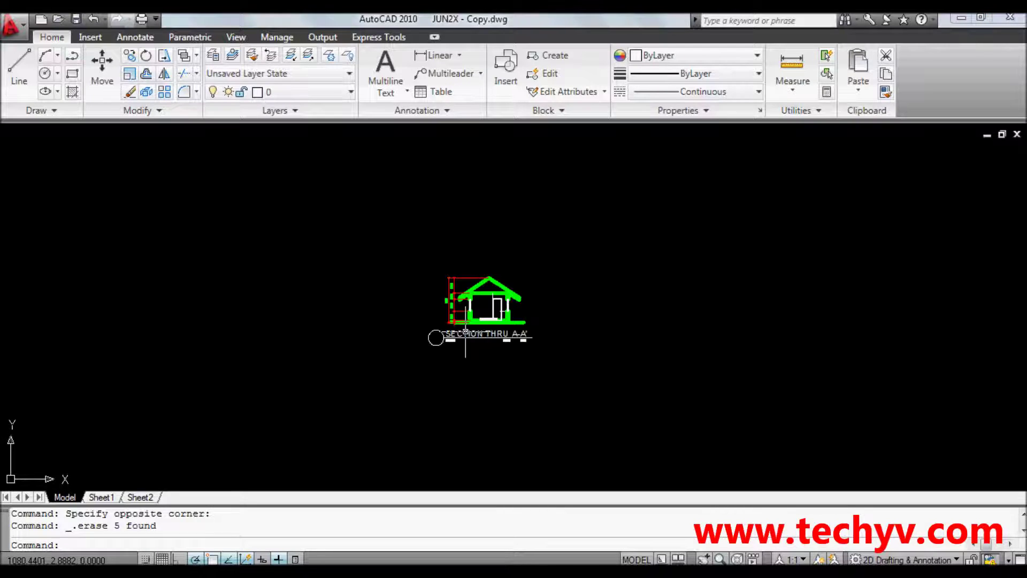
pyautogui.scroll(1, 461, 319)
pyautogui.scroll(2, 462, 319)
pyautogui.scroll(2, 453, 337)
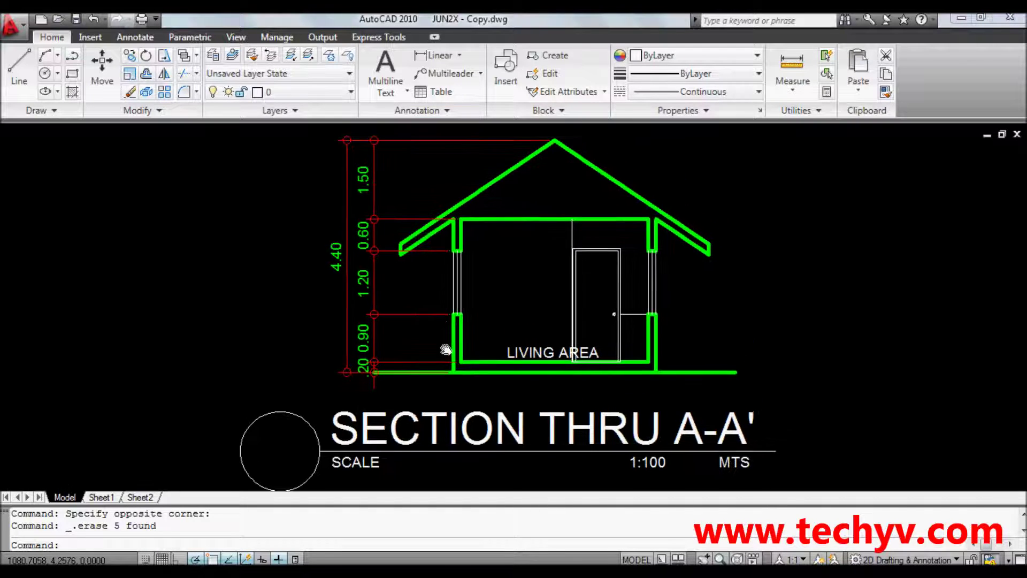
pyautogui.moveTo(444, 351); pyautogui.dragTo(445, 349, button='middle')
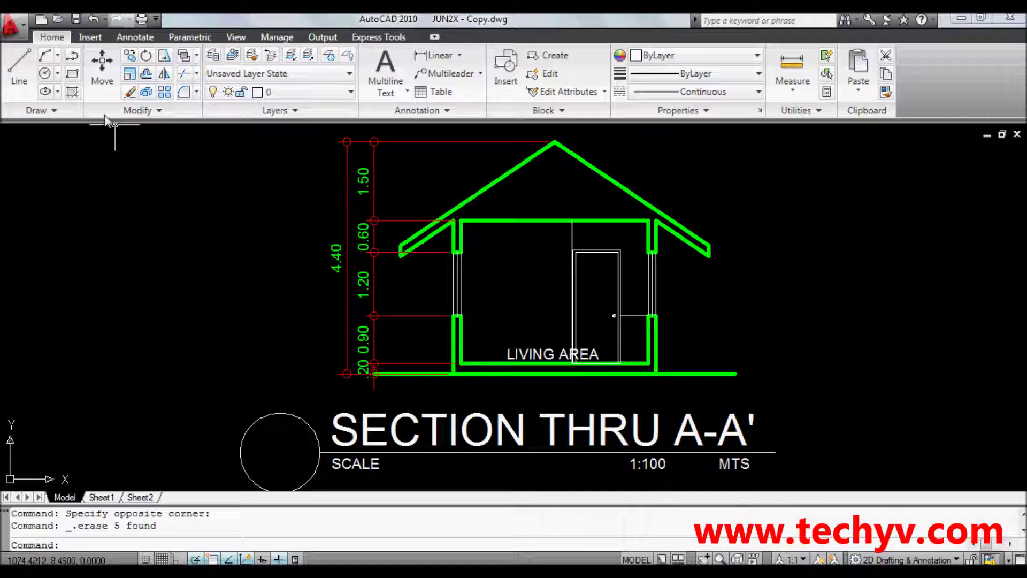
# Start the hatch settings from the Hatch button and with H, dismissing them both times
pyautogui.click(73, 92)
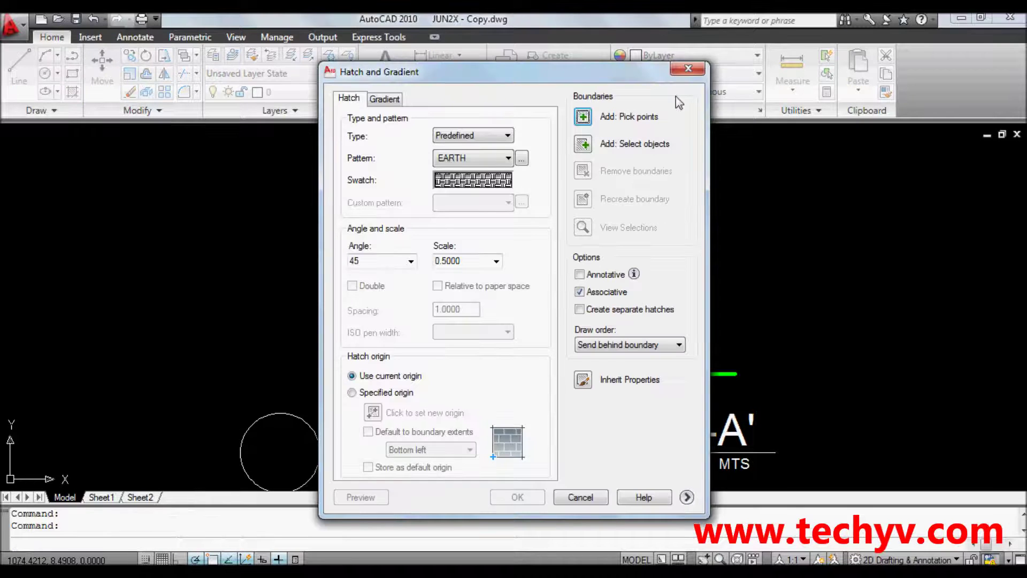
pyautogui.click(690, 63)
pyautogui.write('h')
pyautogui.press('Return')
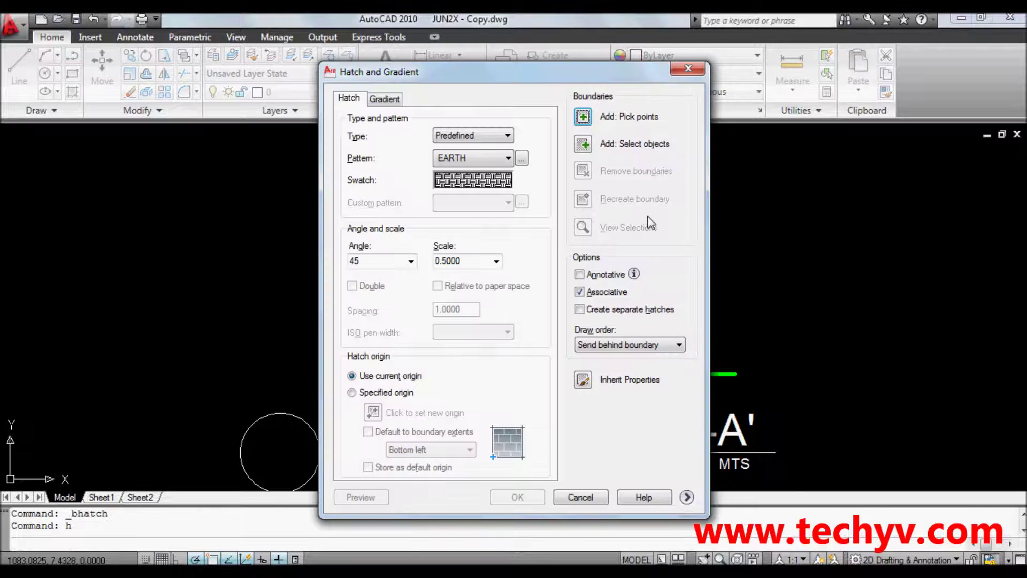
pyautogui.click(574, 501)
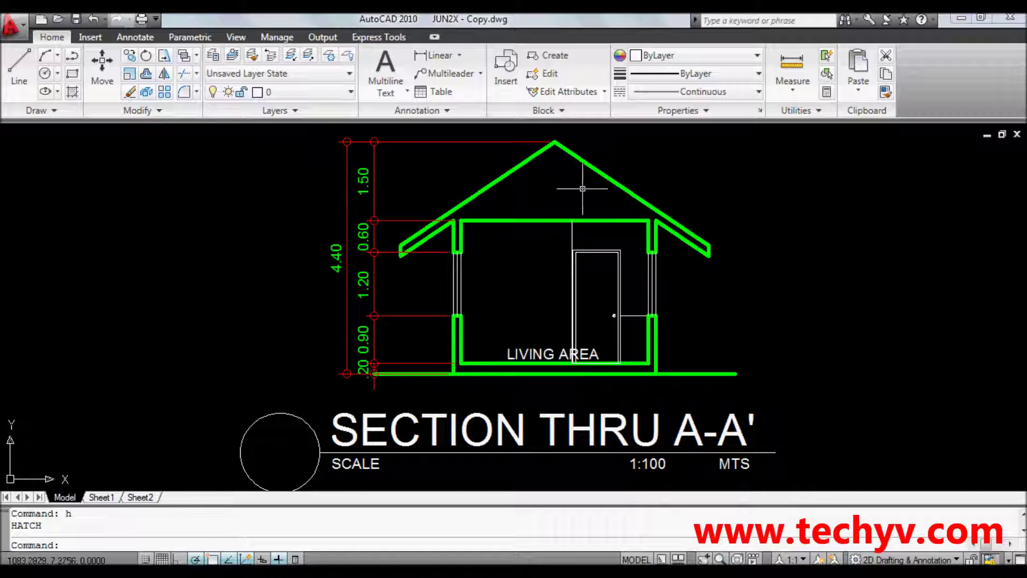
# Reopen the Hatch and Gradient dialog with H and bring up the hatch pattern palette
pyautogui.write('h')
pyautogui.press('Return')
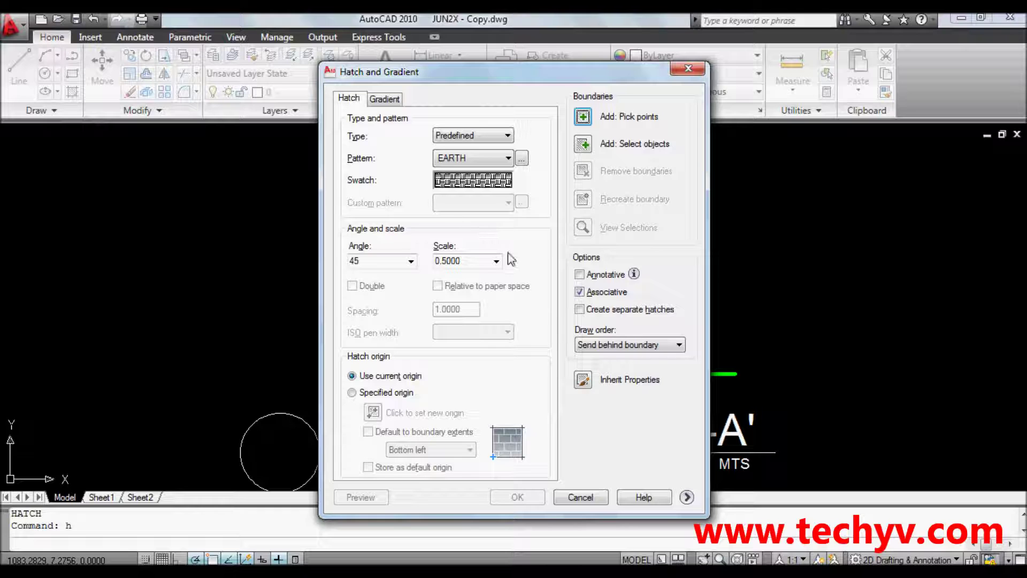
pyautogui.click(522, 158)
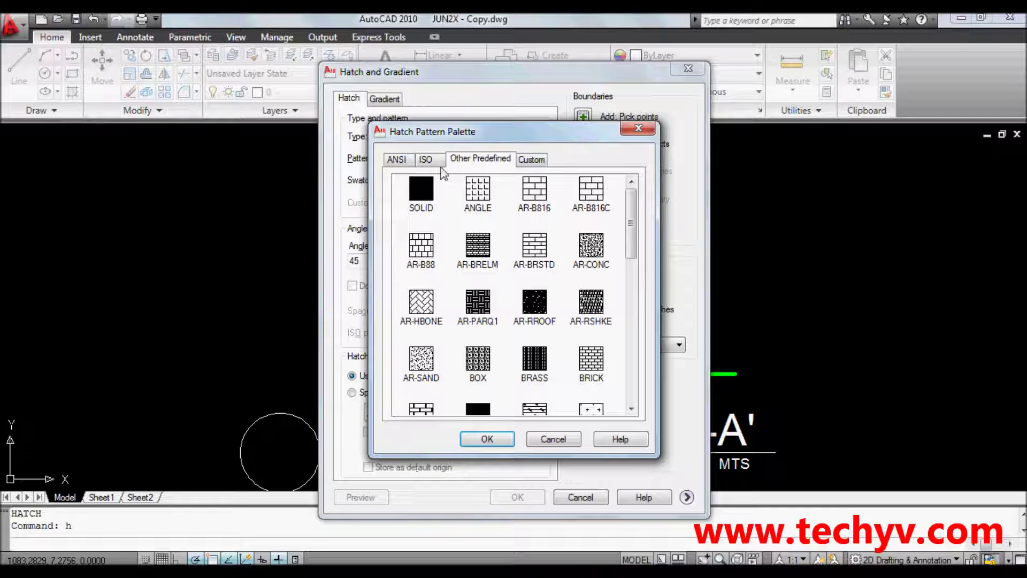
pyautogui.click(407, 159)
pyautogui.click(434, 162)
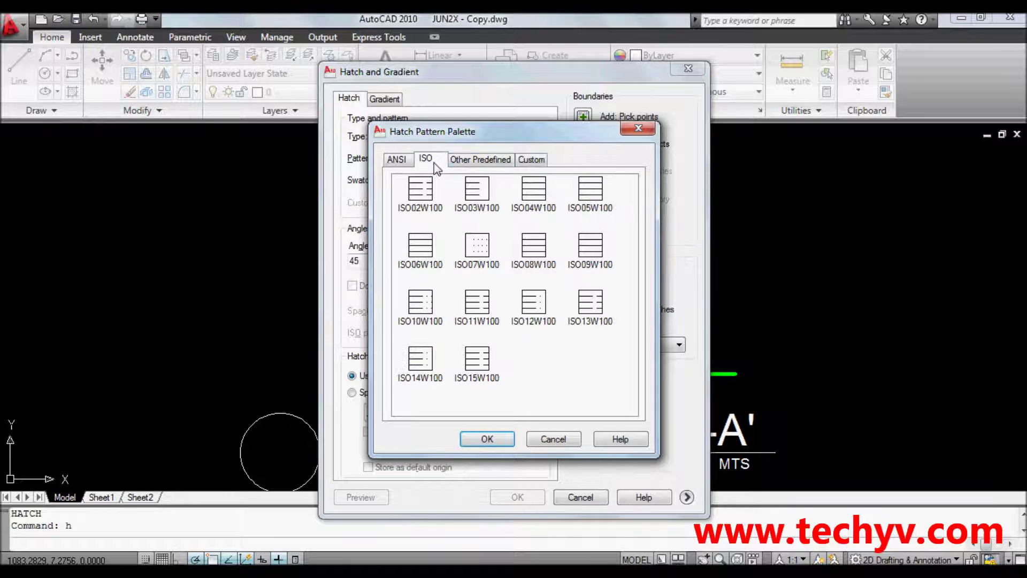
pyautogui.click(474, 161)
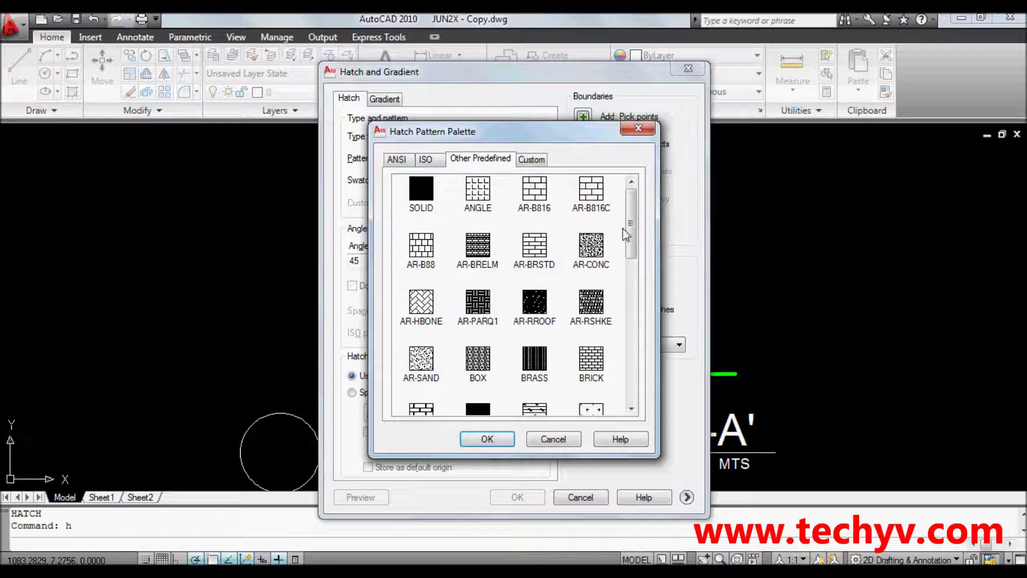
pyautogui.moveTo(630, 234); pyautogui.dragTo(637, 298)
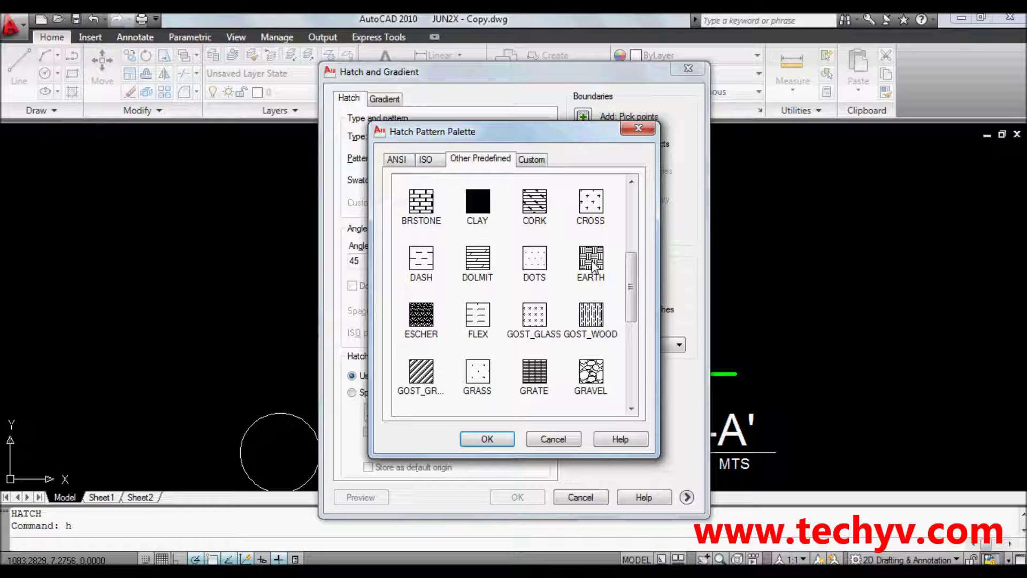
pyautogui.click(594, 268)
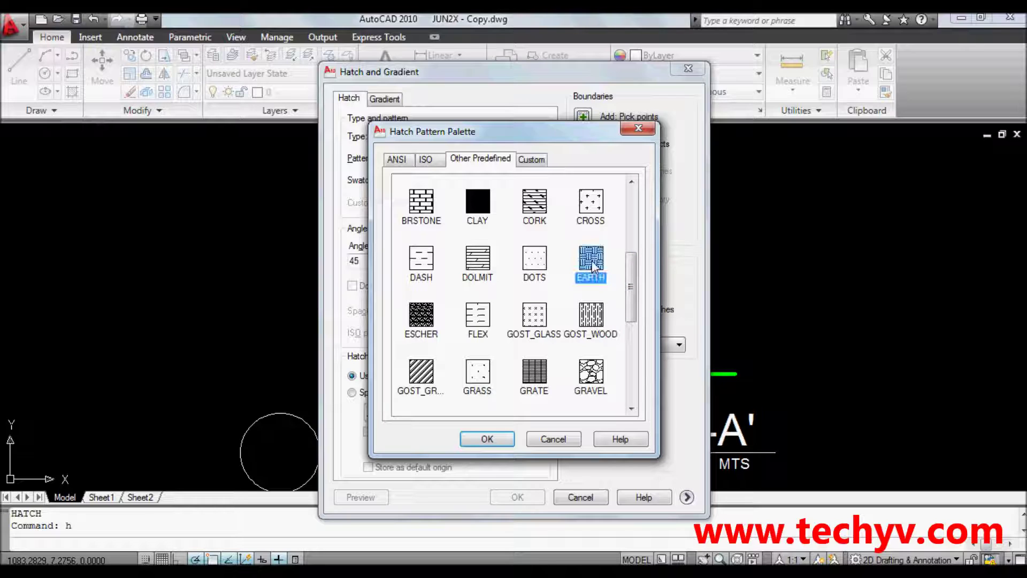
pyautogui.click(487, 439)
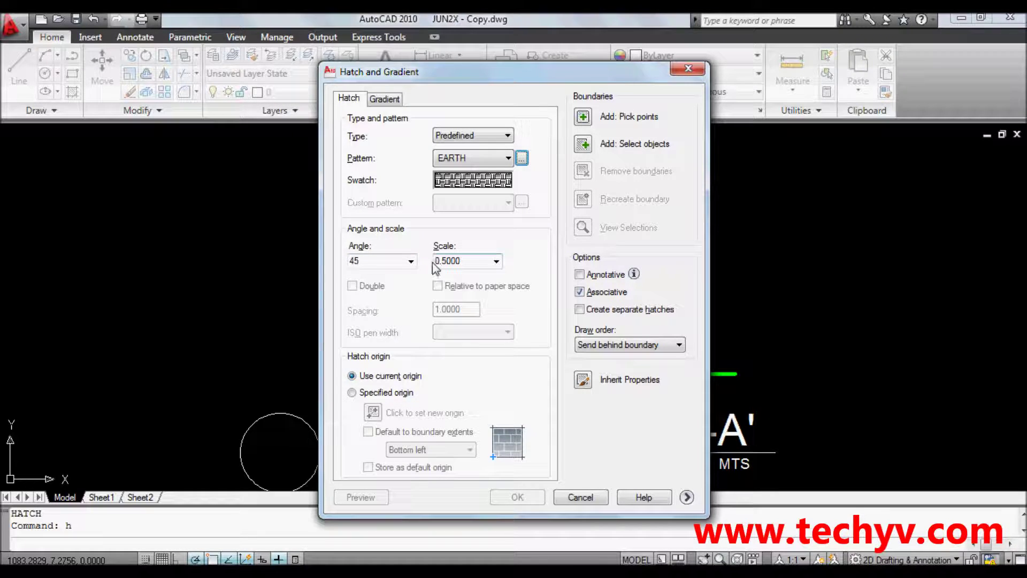
# Give the EARTH hatch a 30° angle and a scale of 1
pyautogui.click(410, 262)
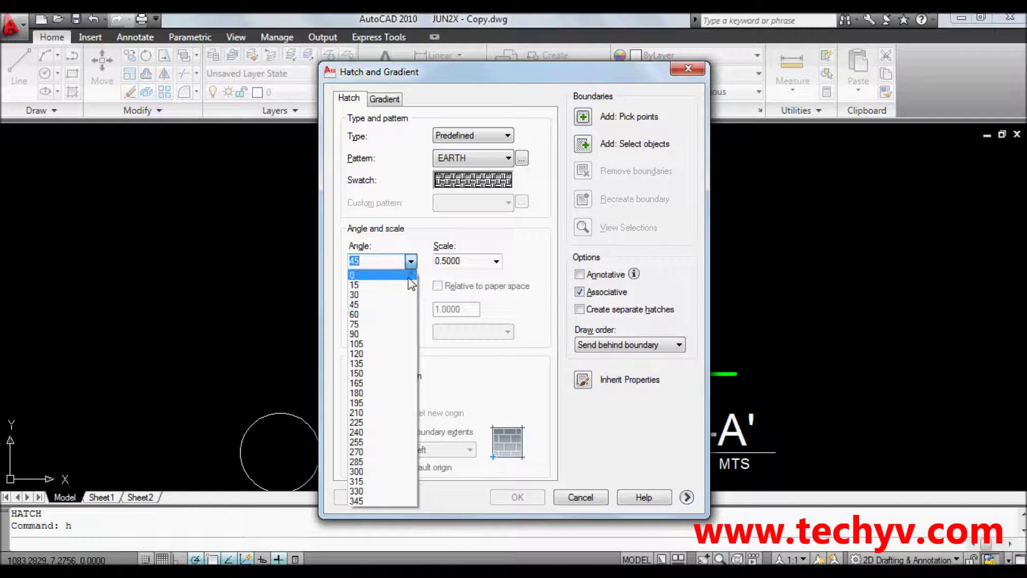
pyautogui.click(394, 294)
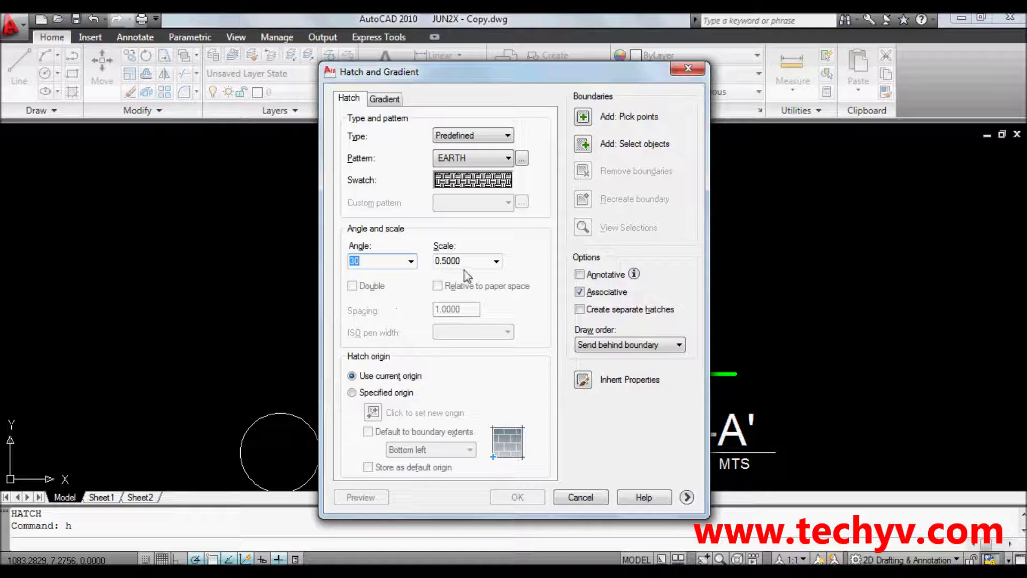
pyautogui.doubleClick(437, 262)
pyautogui.write('1')
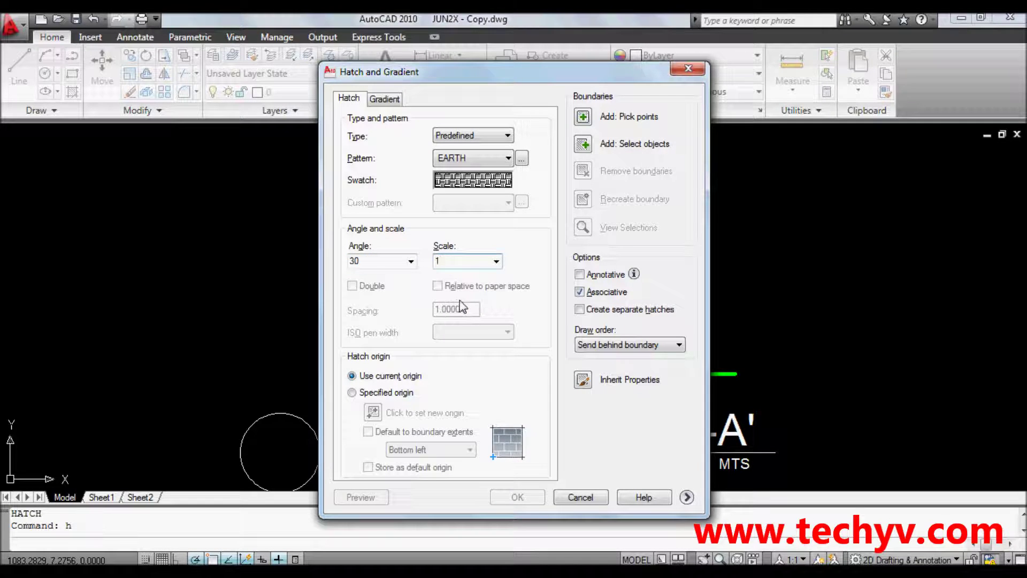
pyautogui.press('Escape')
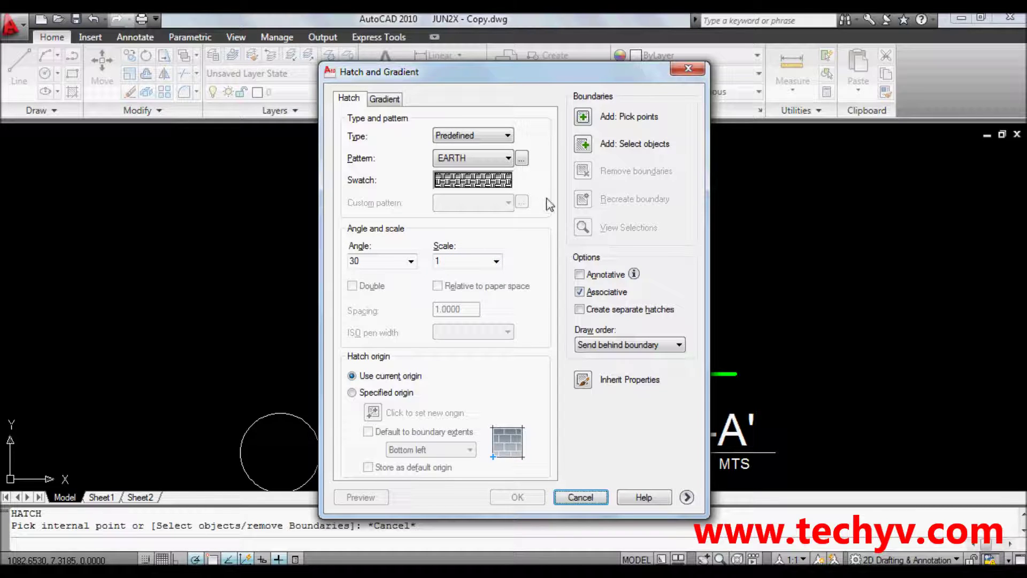
# Pick a point inside the roof as the hatch boundary, then zoom and pan to check it
pyautogui.click(583, 117)
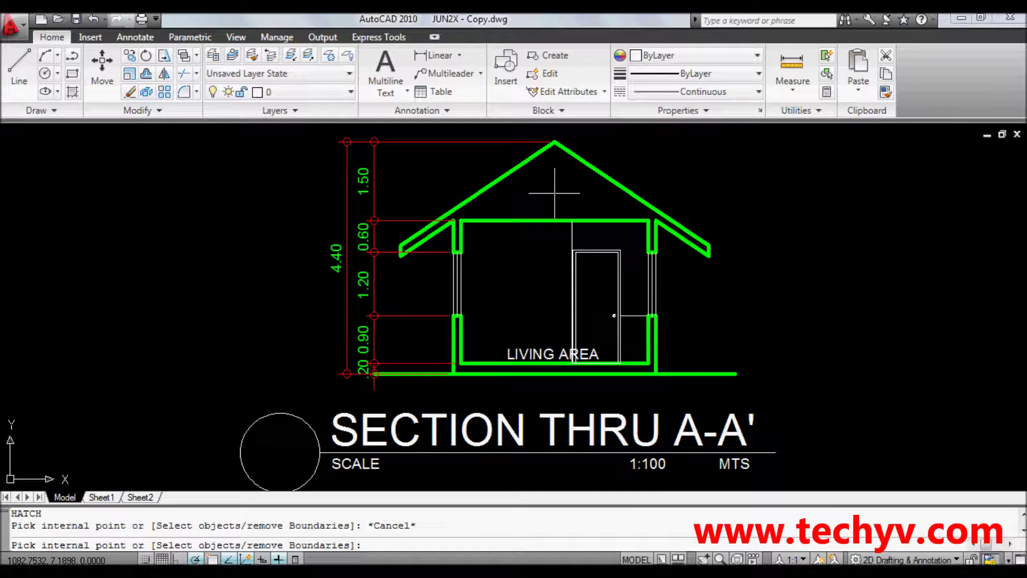
pyautogui.click(554, 193)
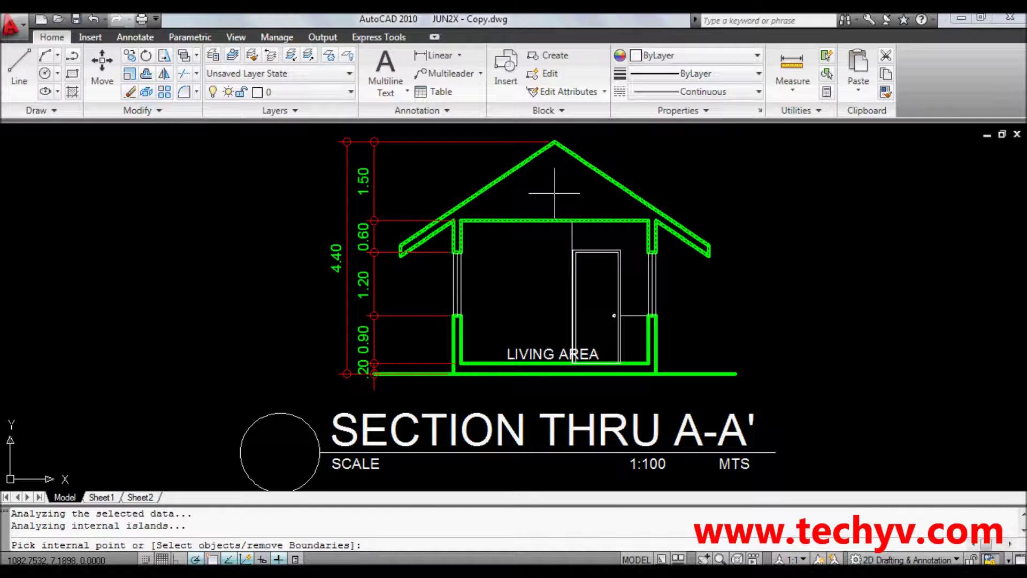
pyautogui.scroll(3, 490, 271)
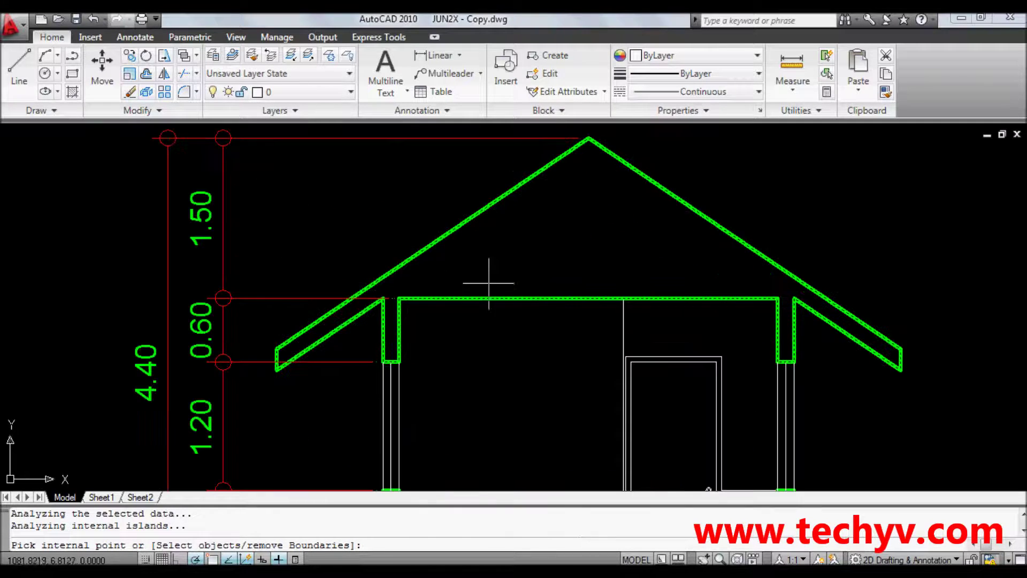
pyautogui.moveTo(490, 271)
pyautogui.mouseDown(button='middle')
pyautogui.moveTo(465, 282)
pyautogui.moveTo(487, 273)
pyautogui.mouseUp(button='middle')
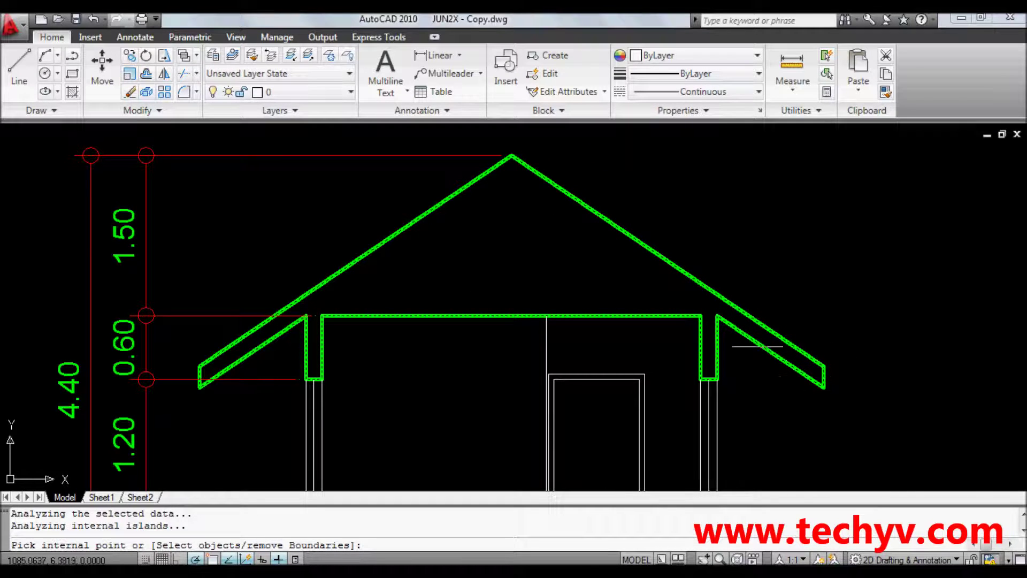
pyautogui.scroll(-5, 524, 265)
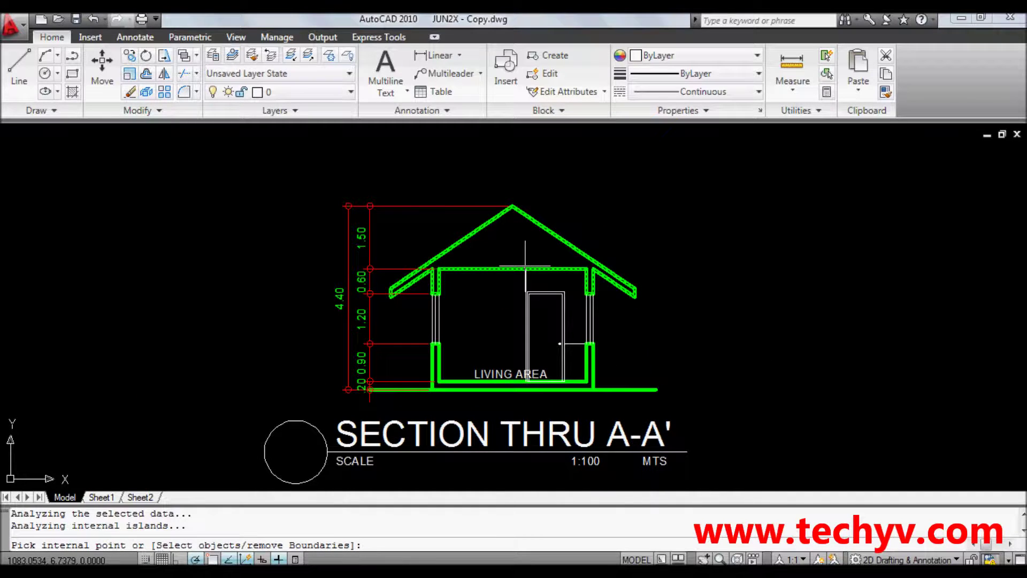
# Apply the EARTH hatch to the roof, then zoom in and select the new hatch
pyautogui.press('Return')
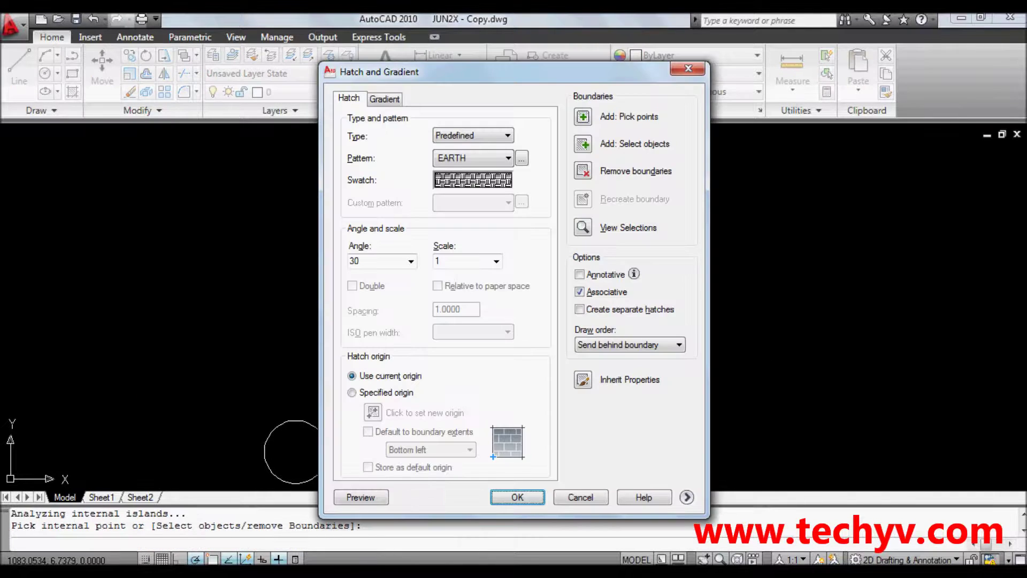
pyautogui.click(516, 499)
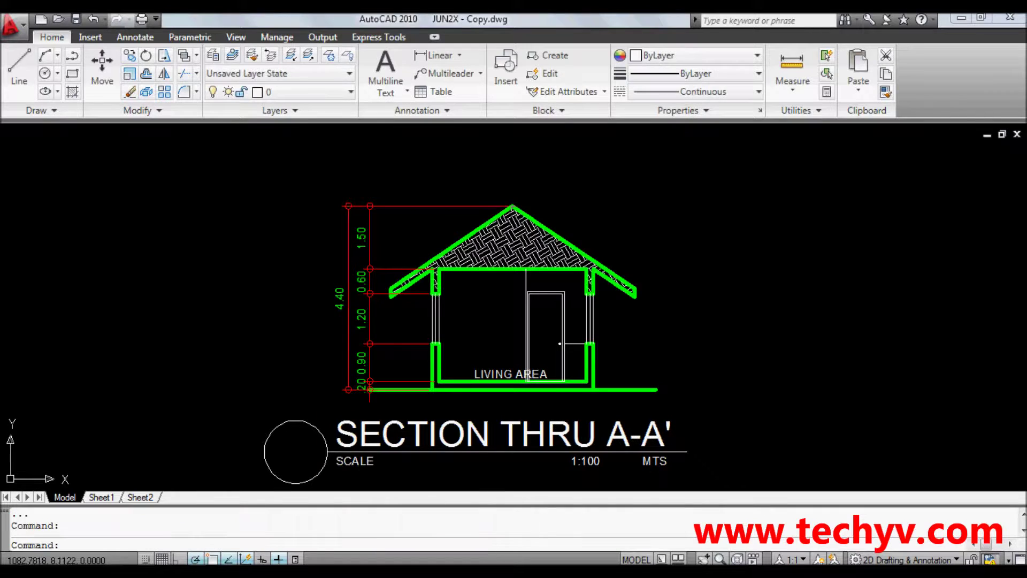
pyautogui.scroll(3, 524, 257)
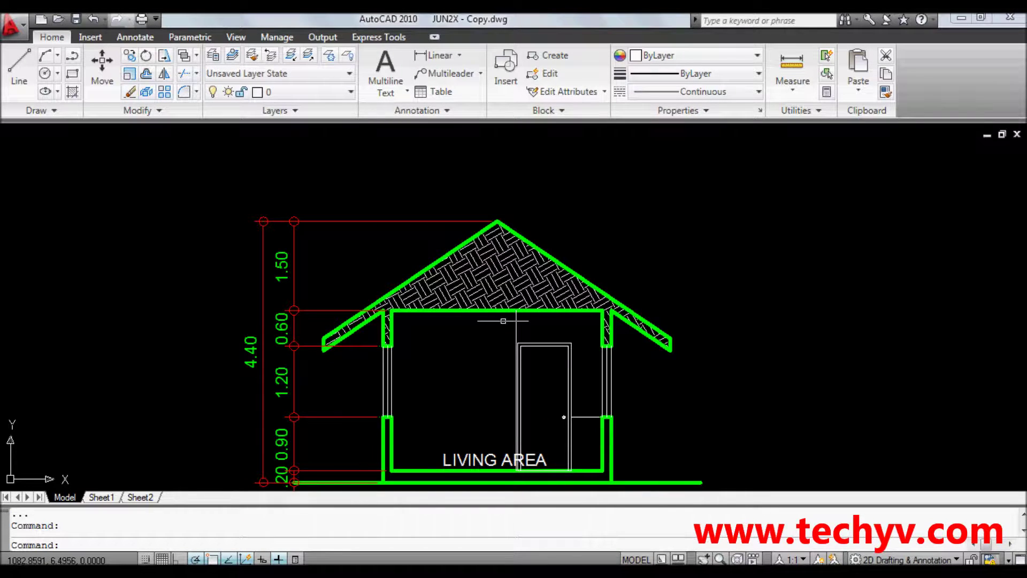
pyautogui.click(500, 268)
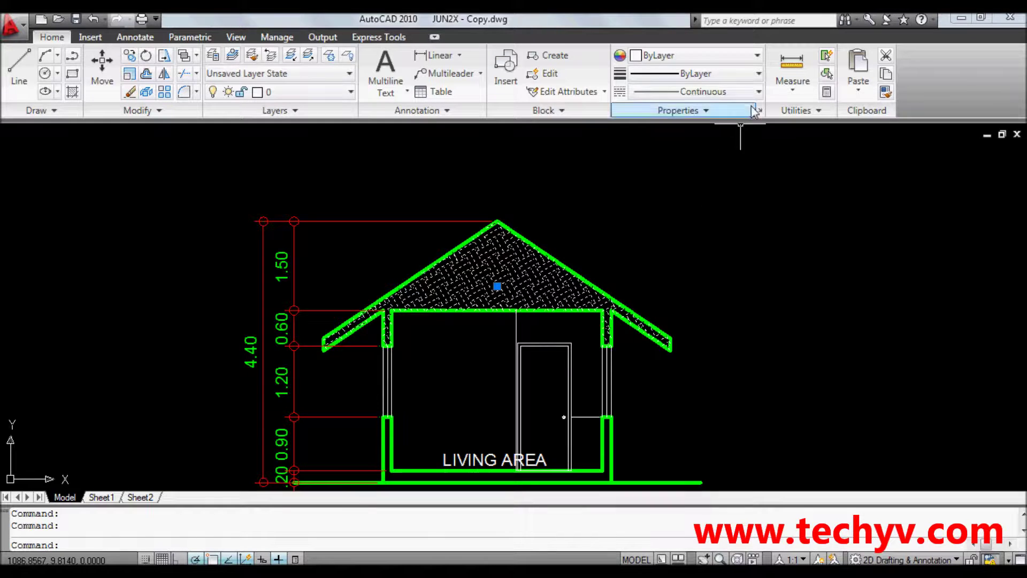
pyautogui.click(756, 58)
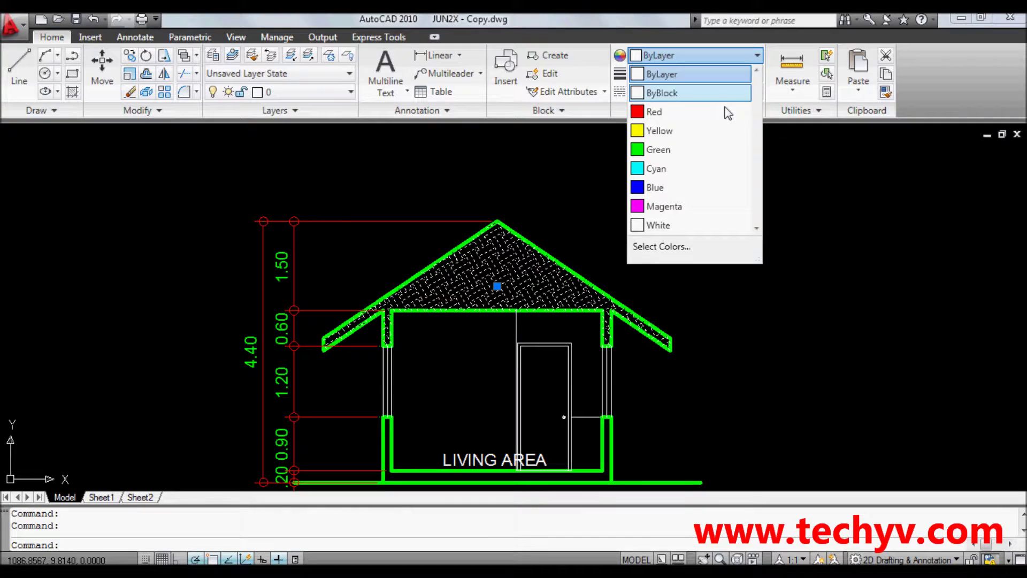
# Set the roof hatch colour to Yellow and lineweight to 0.05 mm, then deselect it
pyautogui.click(666, 133)
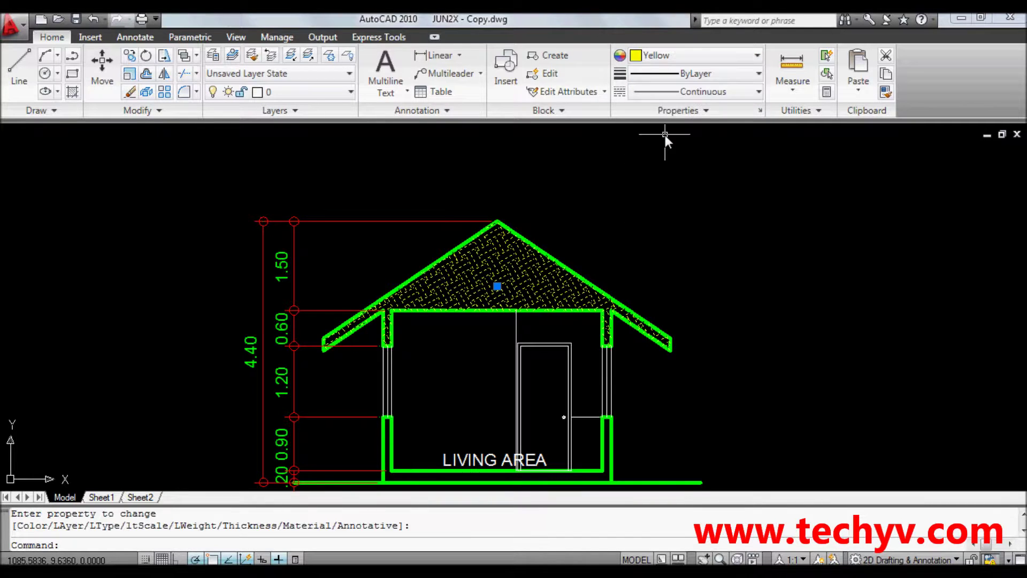
pyautogui.click(710, 77)
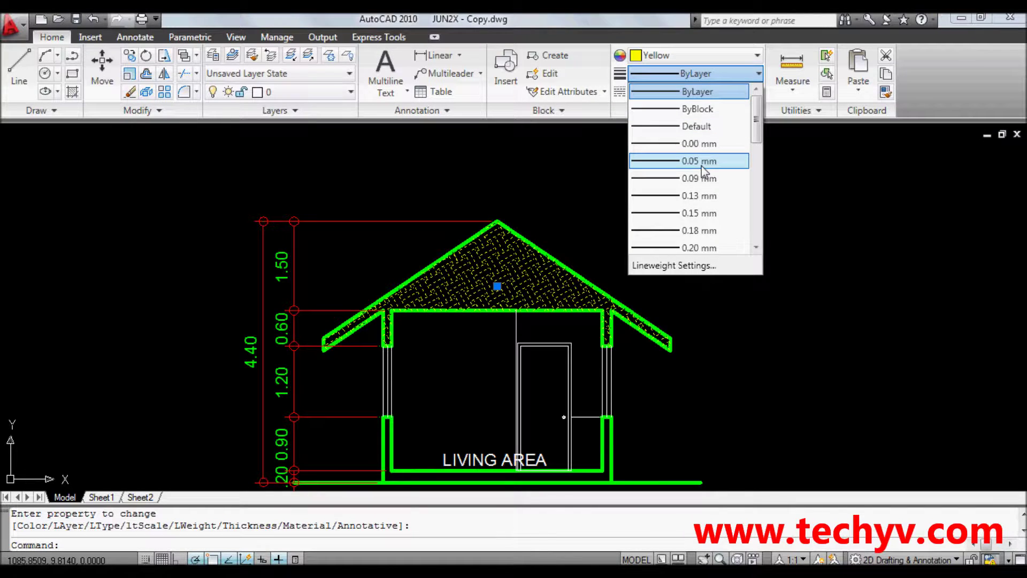
pyautogui.click(699, 161)
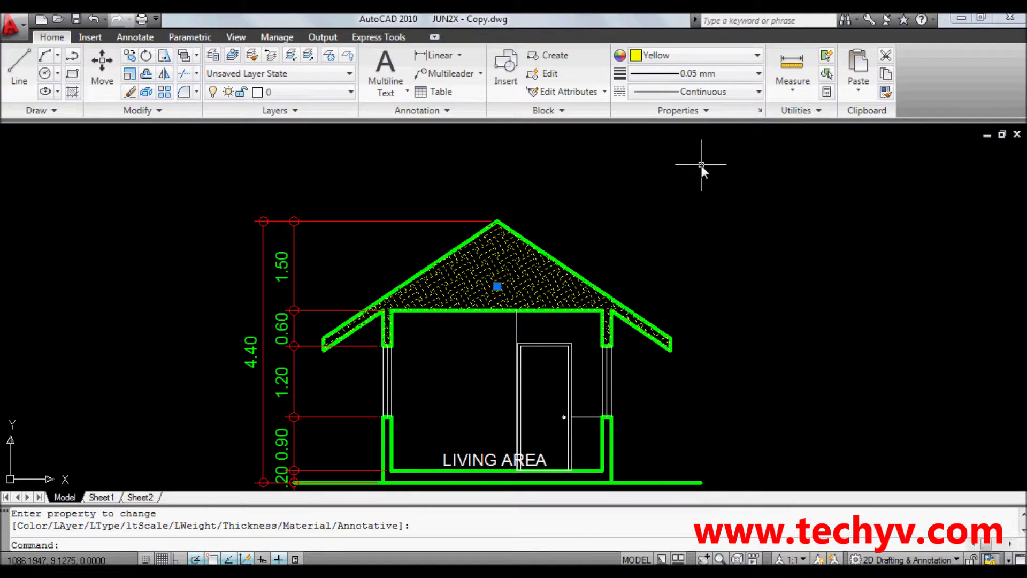
pyautogui.press('Escape')
pyautogui.scroll(4, 496, 278)
pyautogui.scroll(-3, 496, 276)
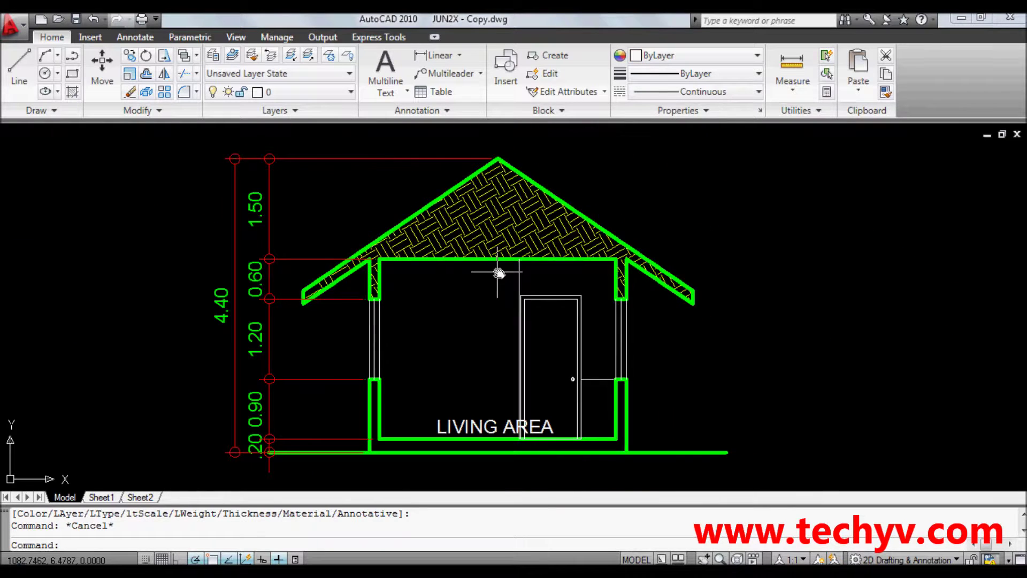
pyautogui.scroll(-1, 532, 307)
pyautogui.moveTo(515, 283)
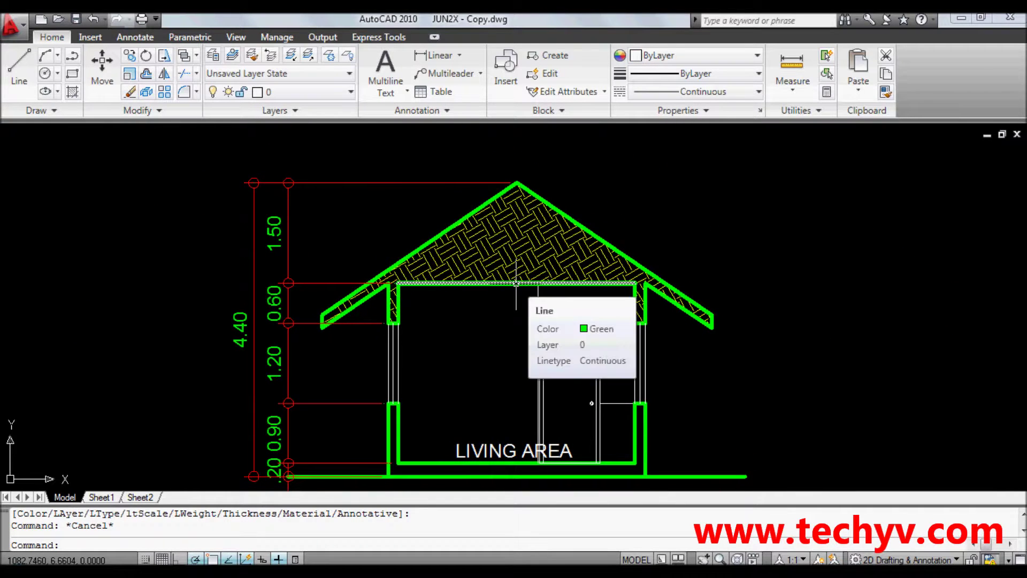